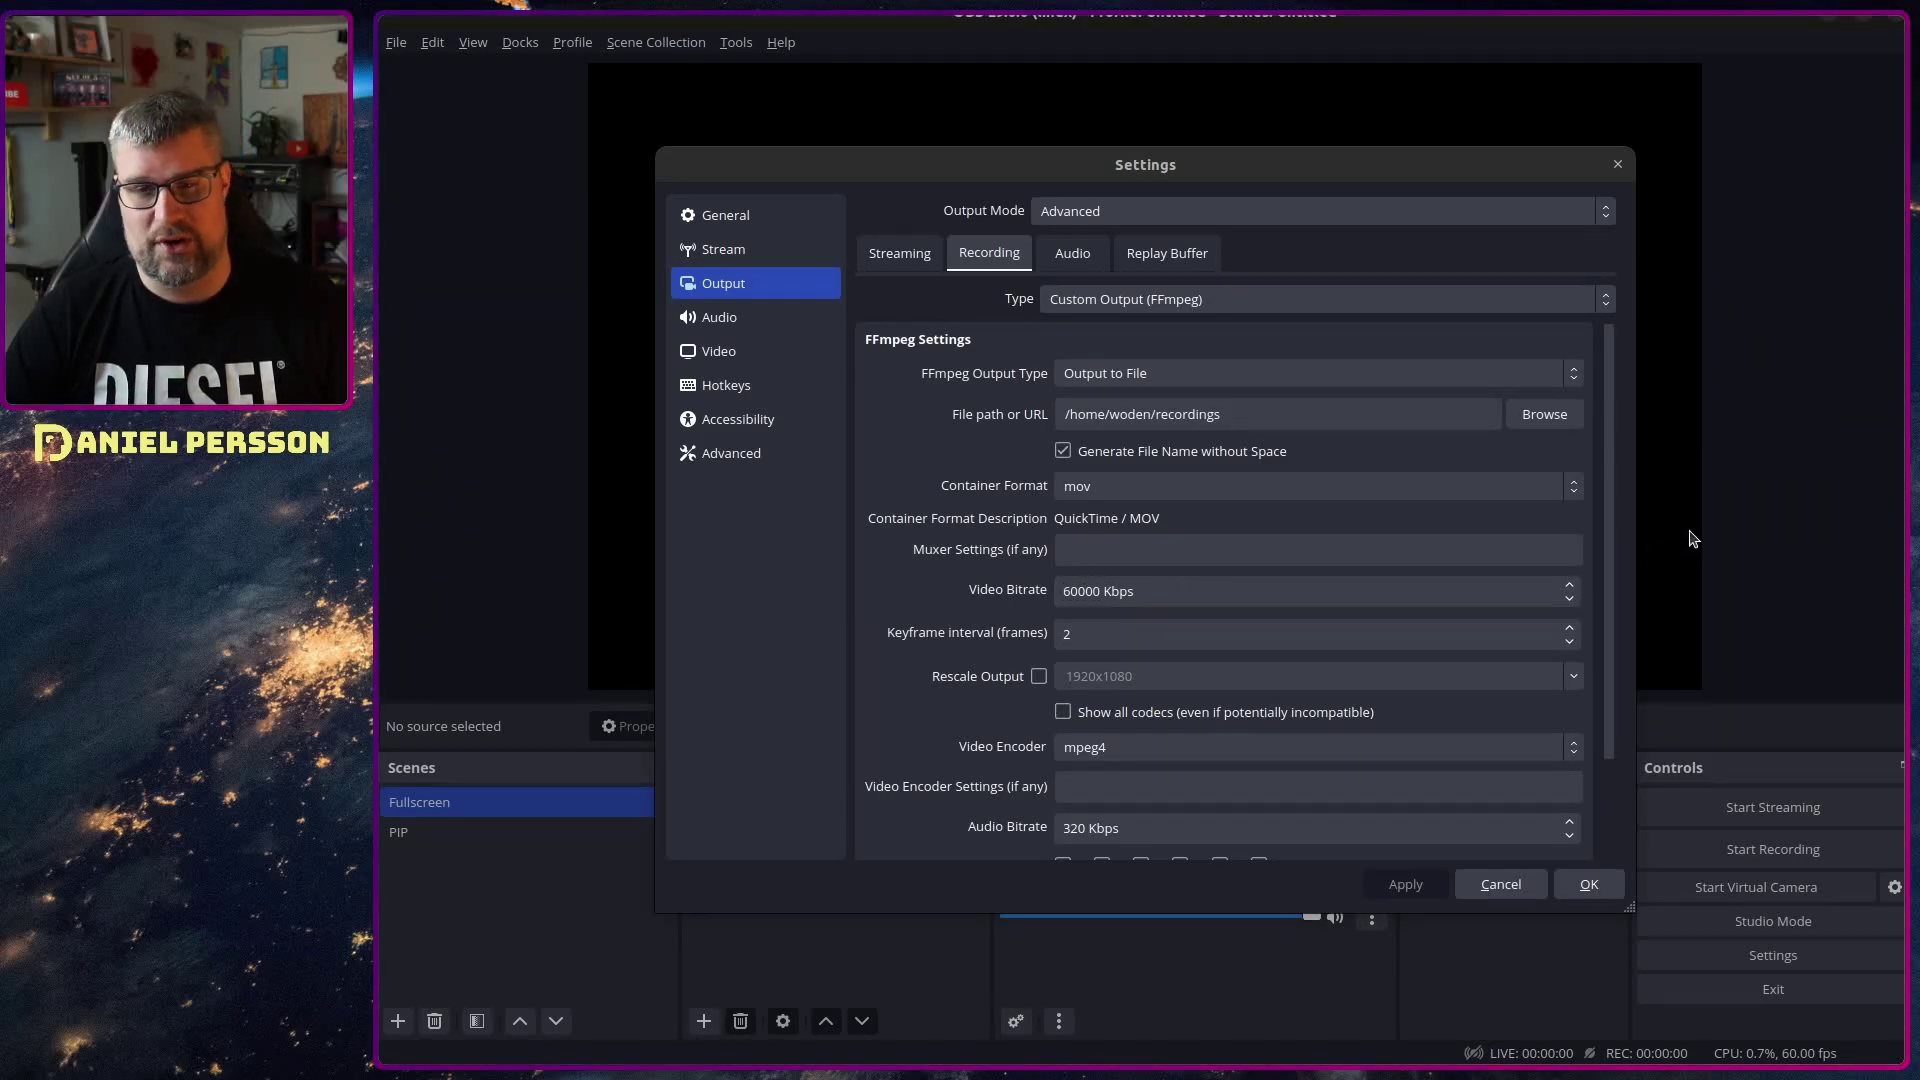
{"action": "scroll", "coordinate": [1605, 631], "scroll_direction": "down", "scroll_amount": 2}
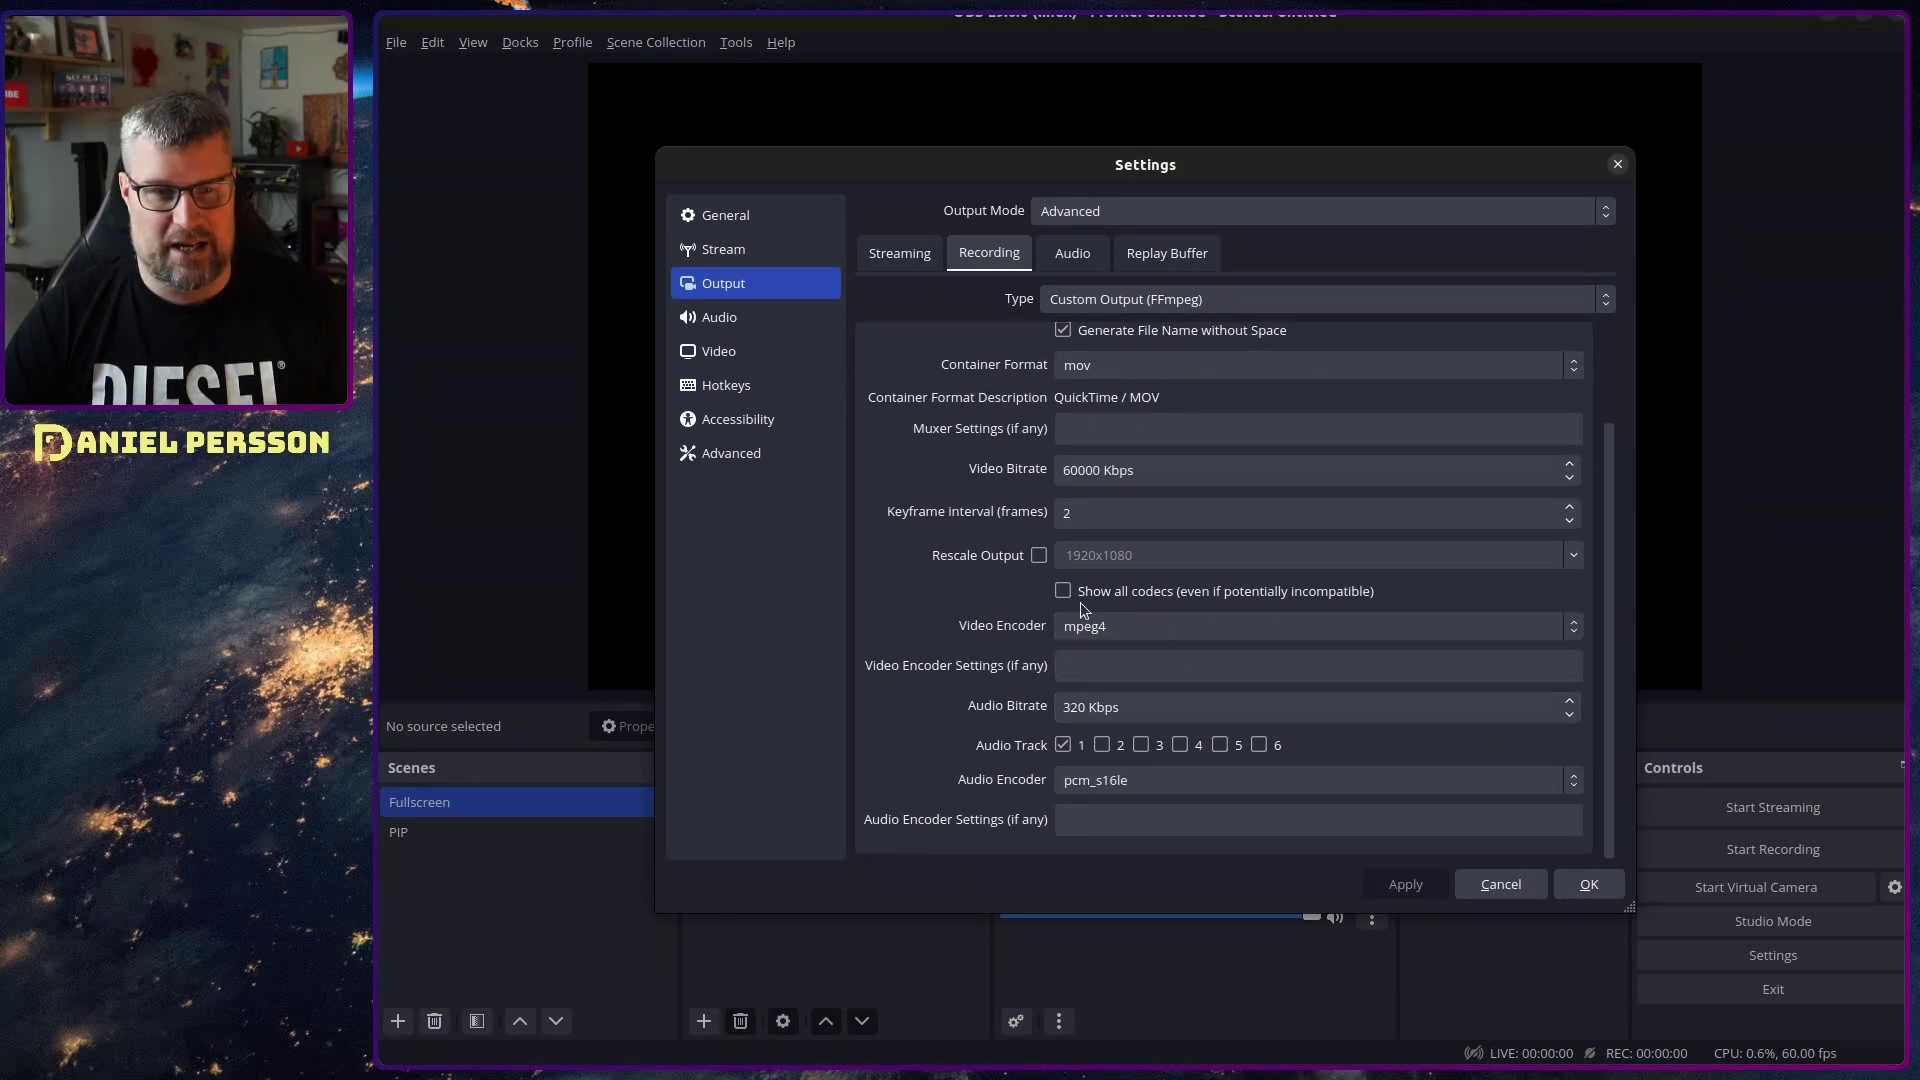
{"action": "double_click", "coordinate": [1094, 510]}
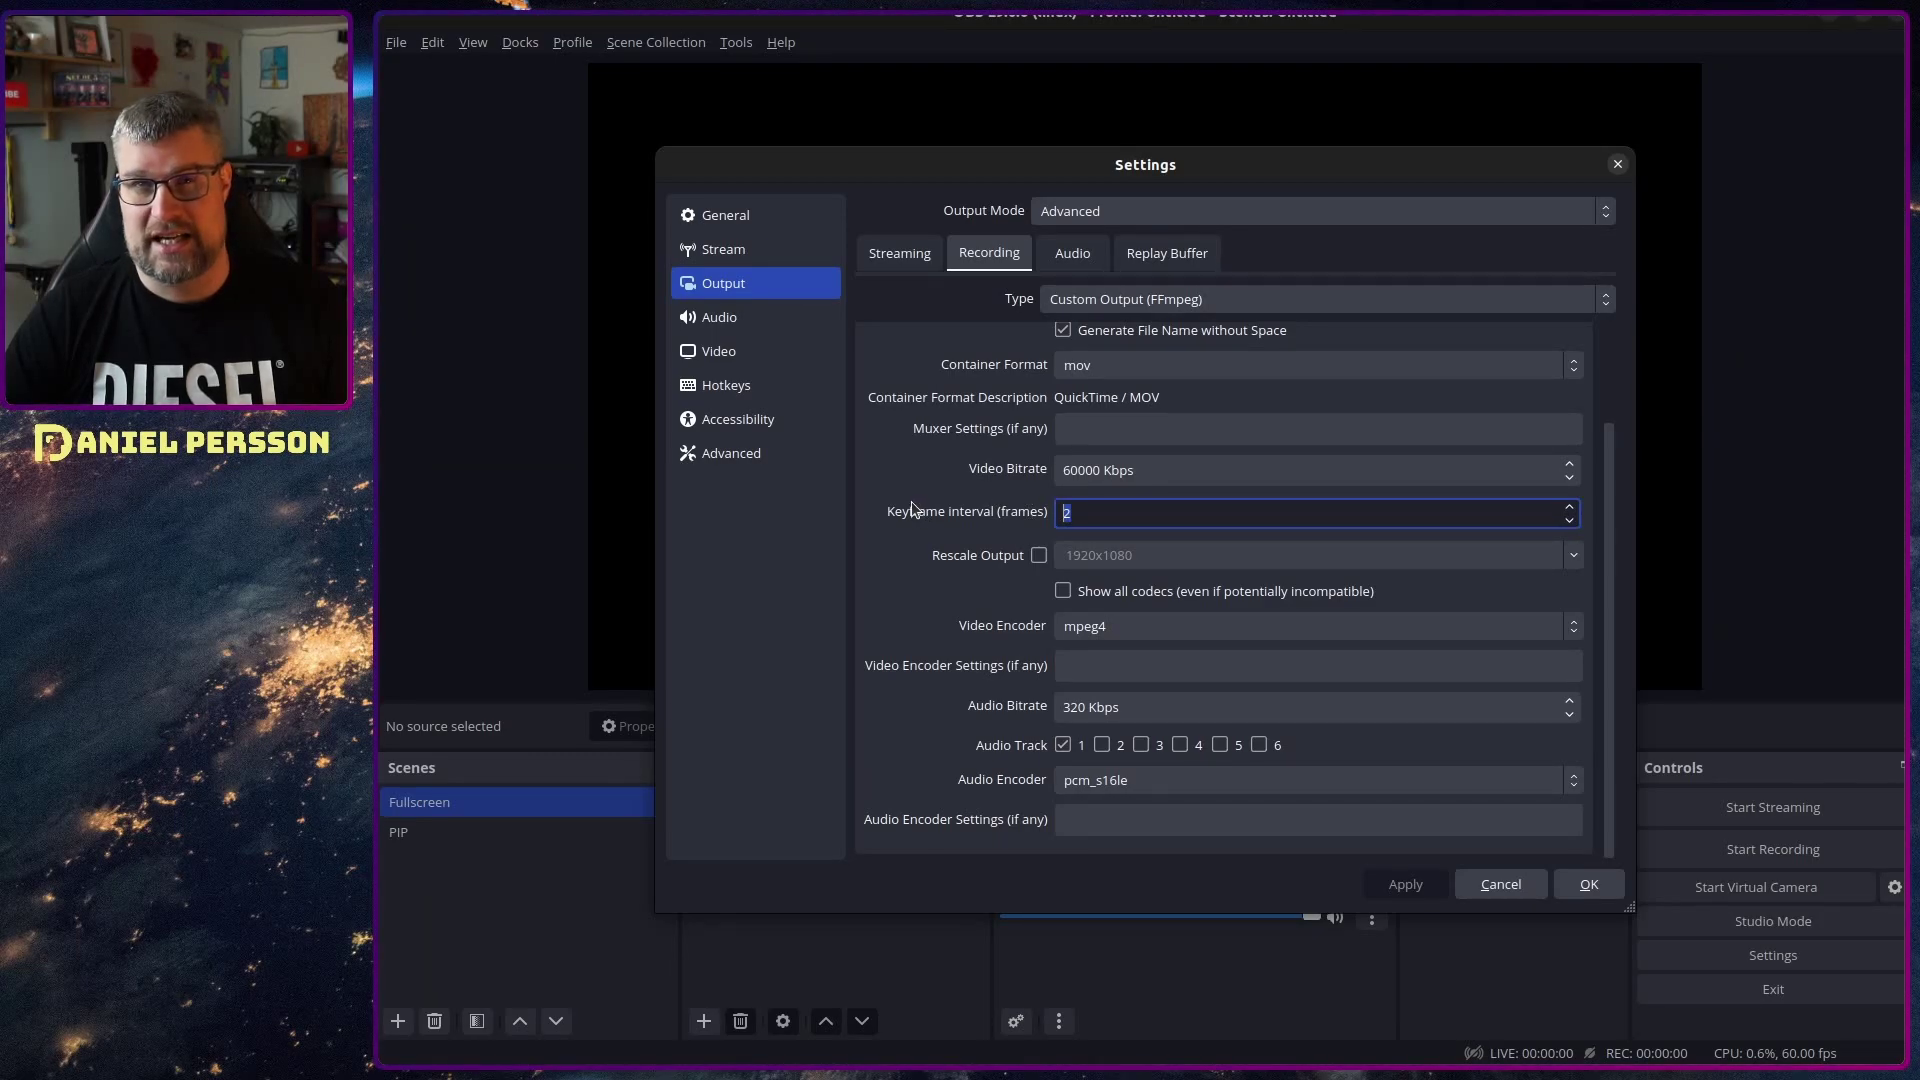